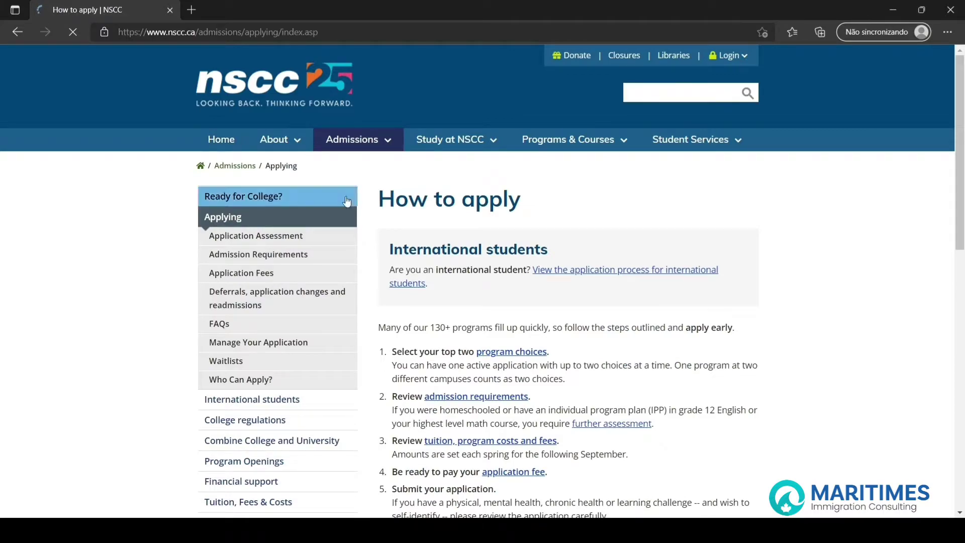
# Open the online application from the How to apply page and check its New User section
pyautogui.scroll(-4, 442, 335)
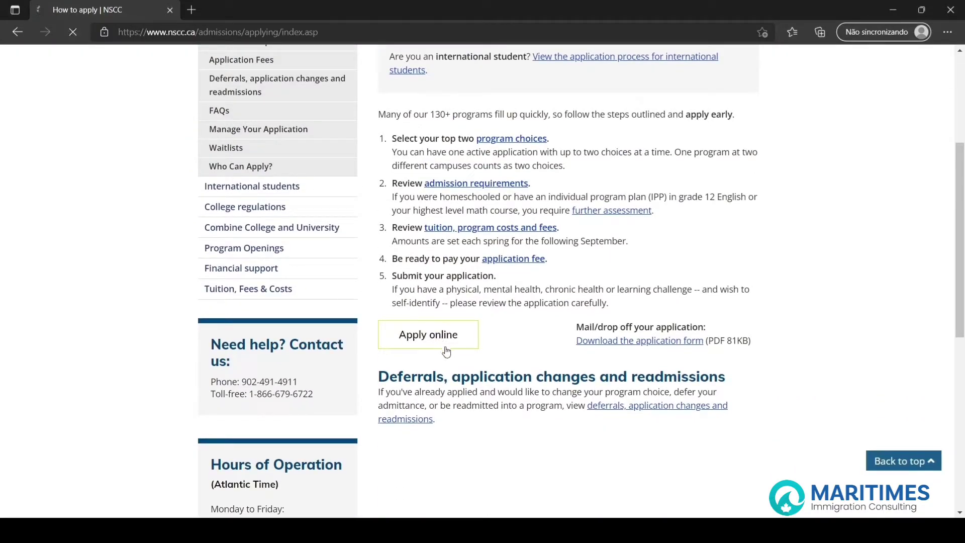
pyautogui.click(446, 350)
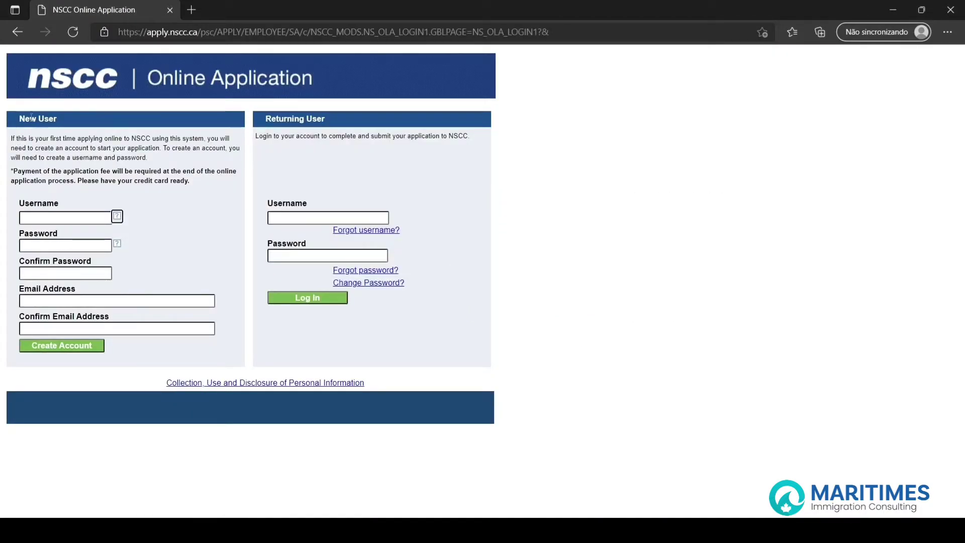
pyautogui.moveTo(20, 118); pyautogui.dragTo(59, 121)
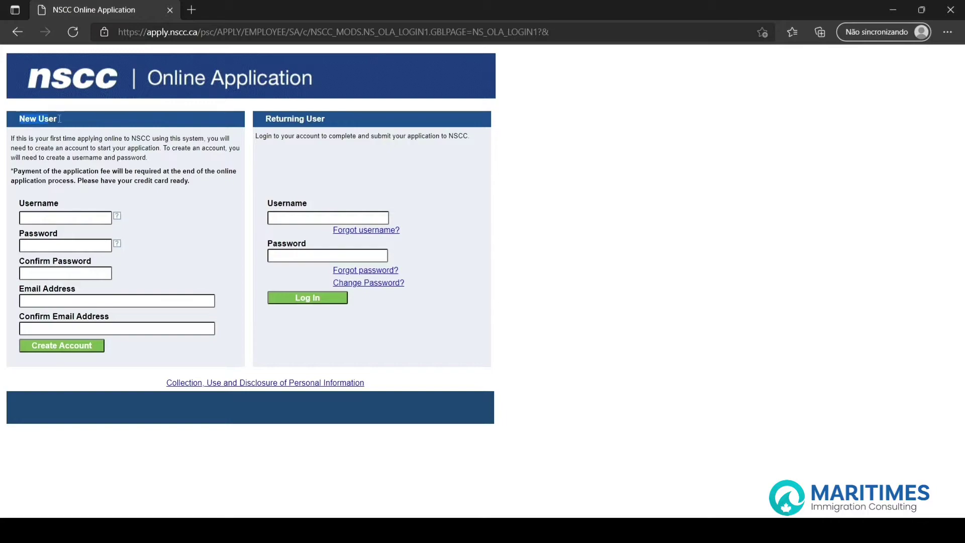
# Log in as a returning user with the username NSCC2021 and the account password
pyautogui.click(286, 217)
pyautogui.write('NSC')
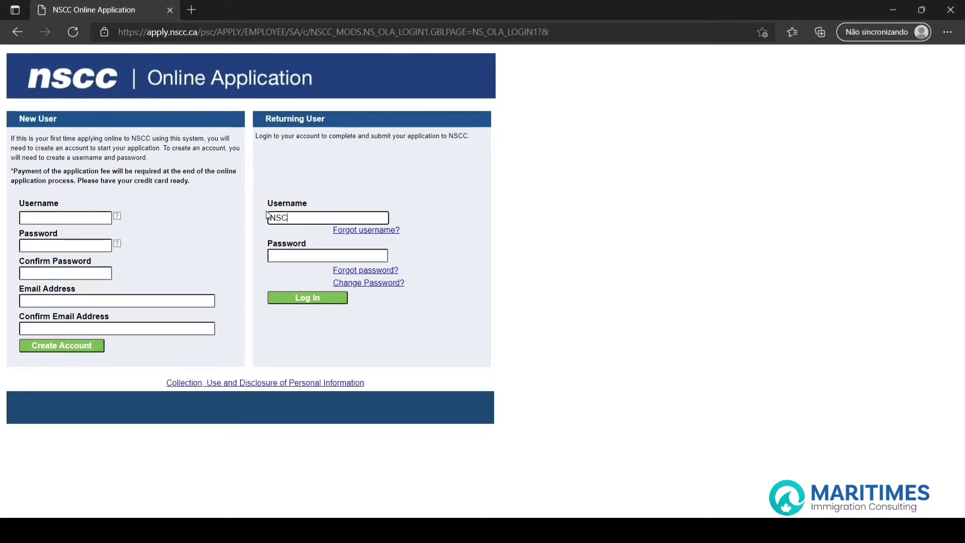
pyautogui.write('C2021')
pyautogui.click(312, 254)
pyautogui.write('***')
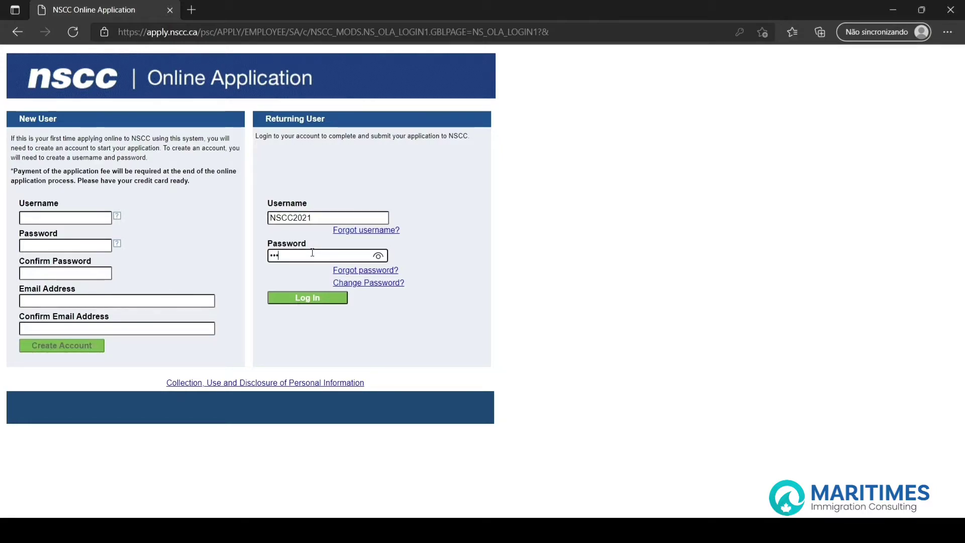
pyautogui.write('******')
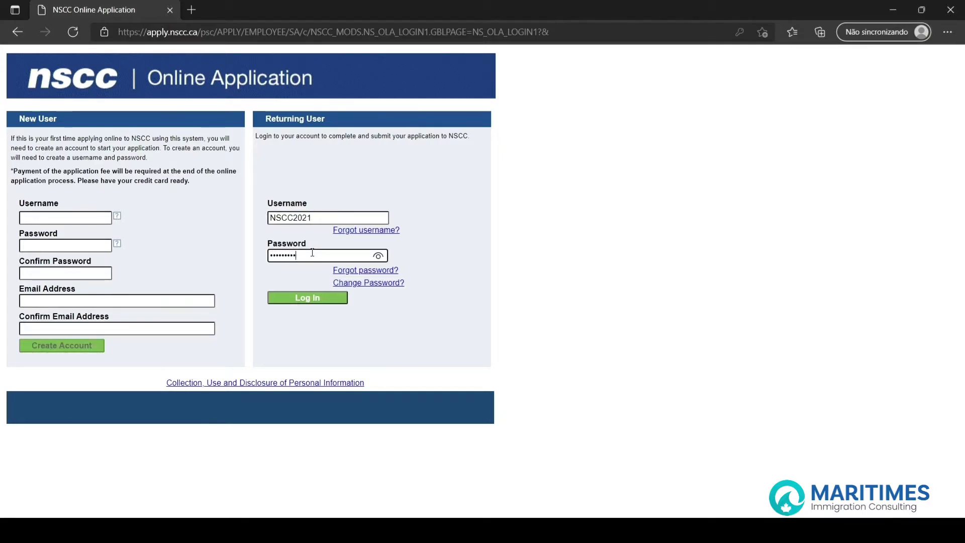
pyautogui.click(344, 299)
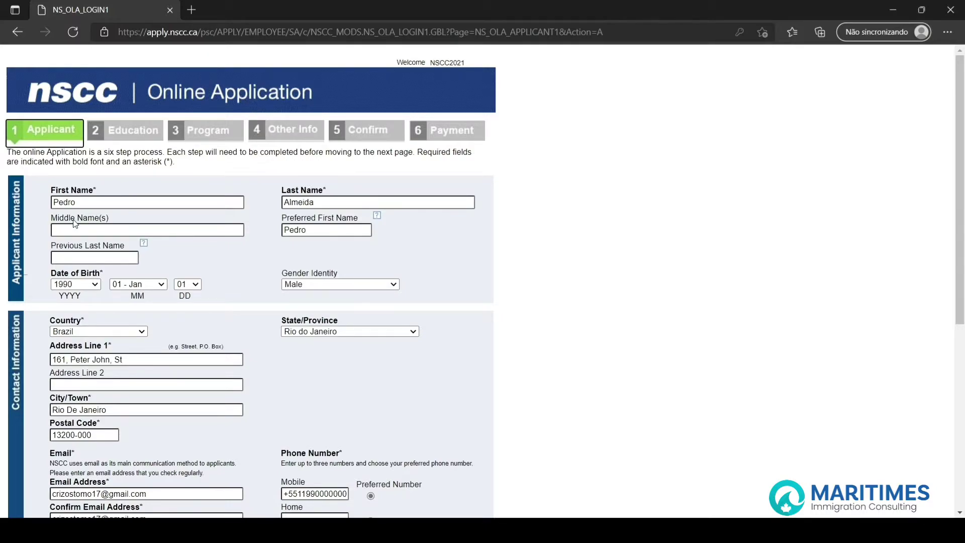
# Review the applicant's personal details, address, city, postal code and both email fields on the Applicant page
pyautogui.click(344, 229)
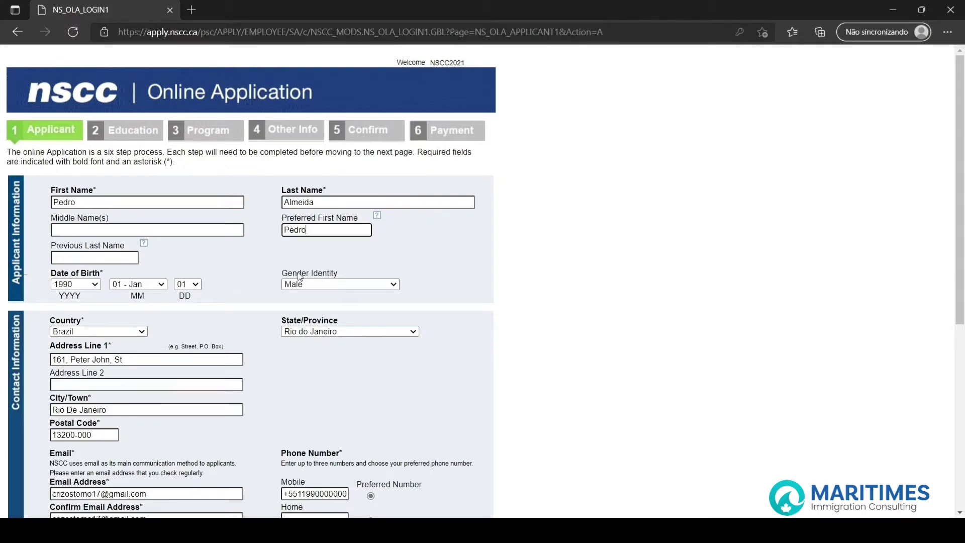
pyautogui.scroll(-1, 108, 312)
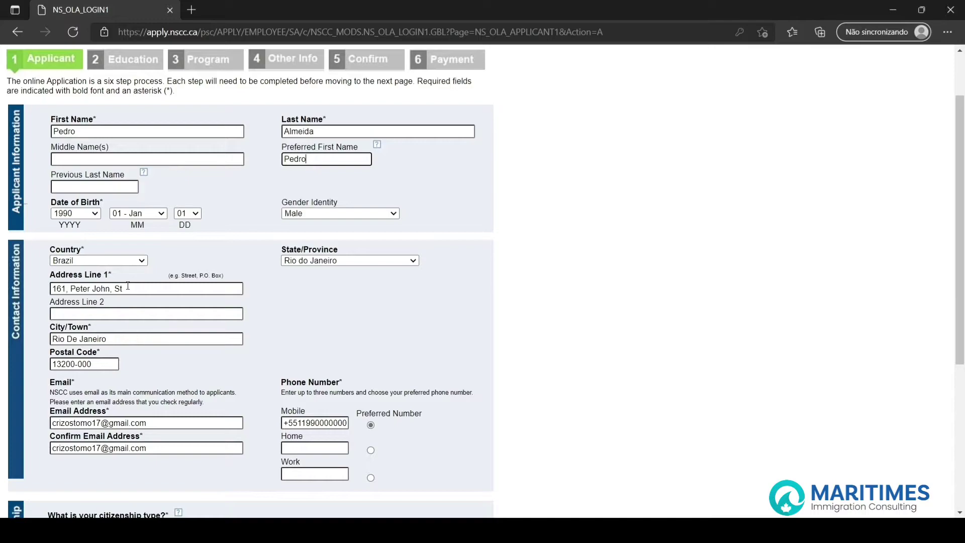
pyautogui.scroll(-1, 128, 285)
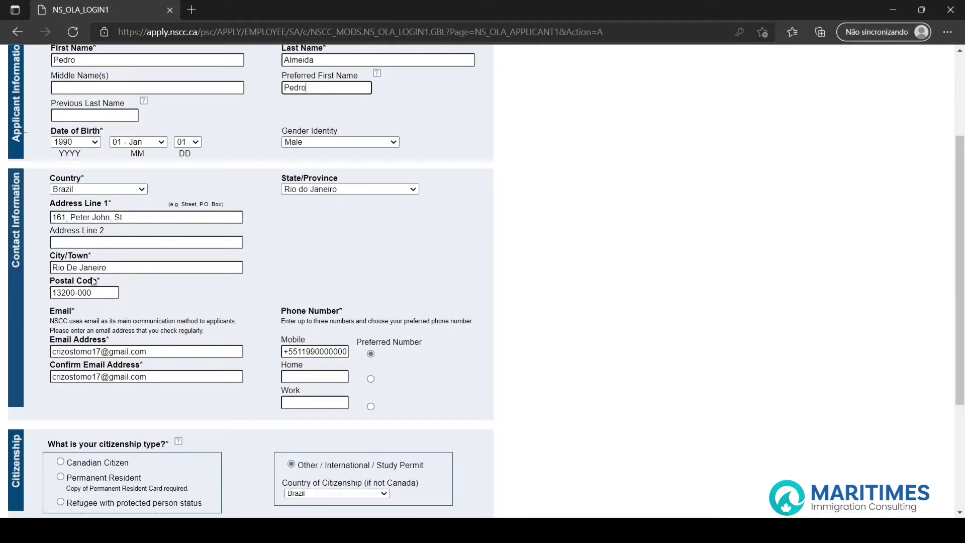
pyautogui.moveTo(115, 265); pyautogui.dragTo(52, 267)
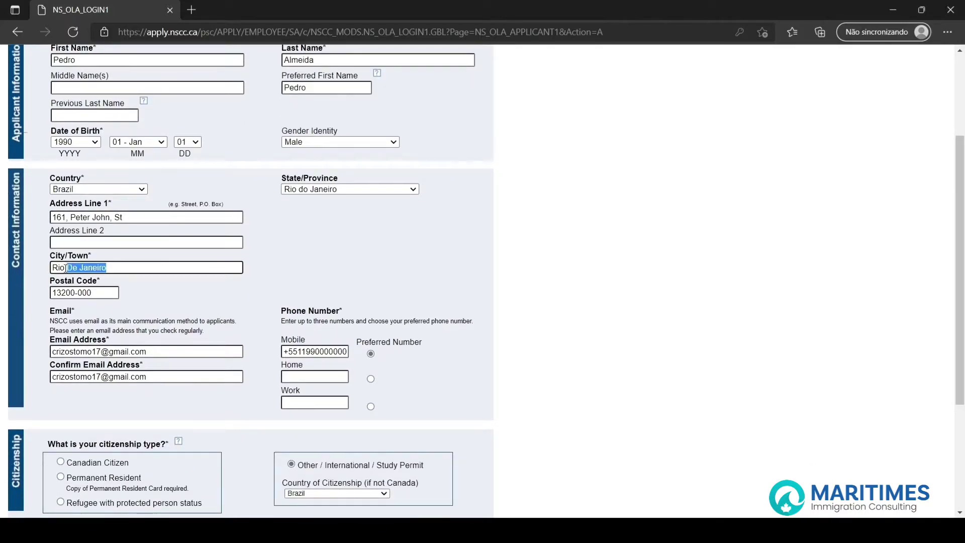
pyautogui.click(88, 293)
pyautogui.scroll(-1, 87, 293)
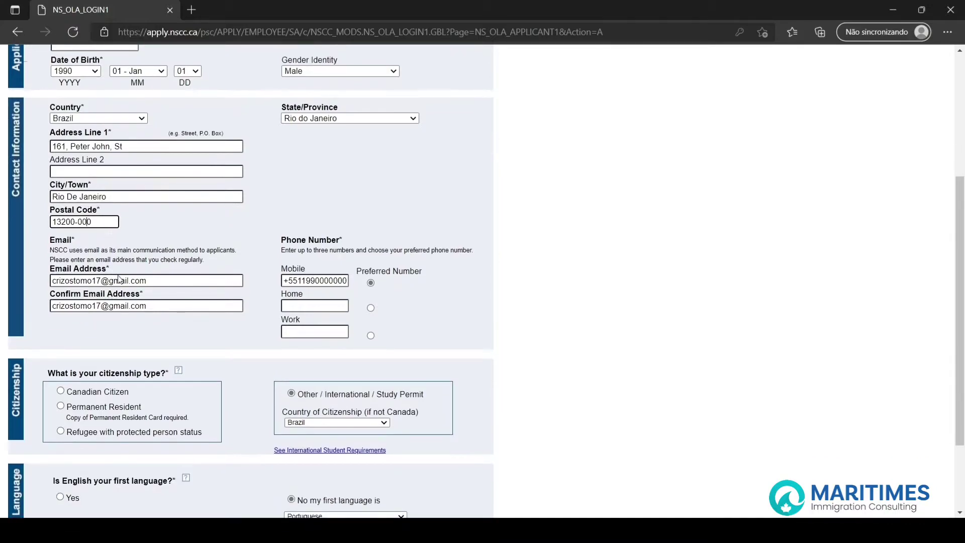
pyautogui.moveTo(147, 281); pyautogui.dragTo(19, 279)
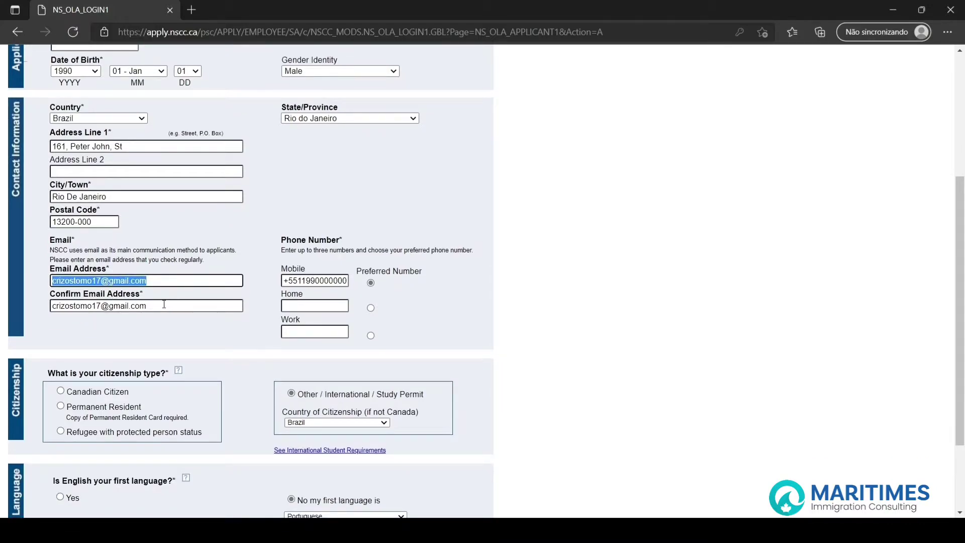
pyautogui.moveTo(164, 304); pyautogui.dragTo(13, 306)
pyautogui.click(89, 330)
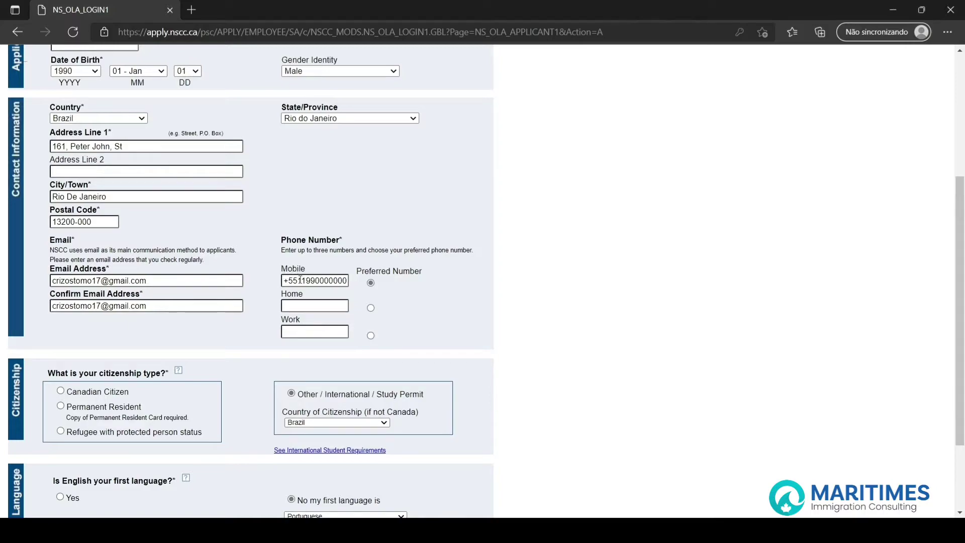
# Check the citizenship and first-language answers, including the English proof note, and continue to the Education page
pyautogui.scroll(-3, 109, 256)
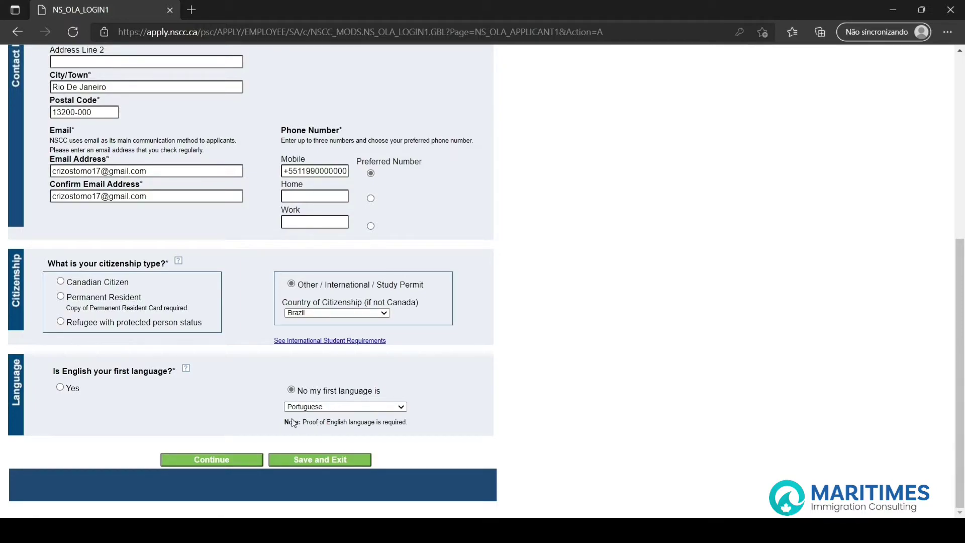
pyautogui.moveTo(286, 422); pyautogui.dragTo(353, 422)
pyautogui.click(415, 431)
pyautogui.click(218, 460)
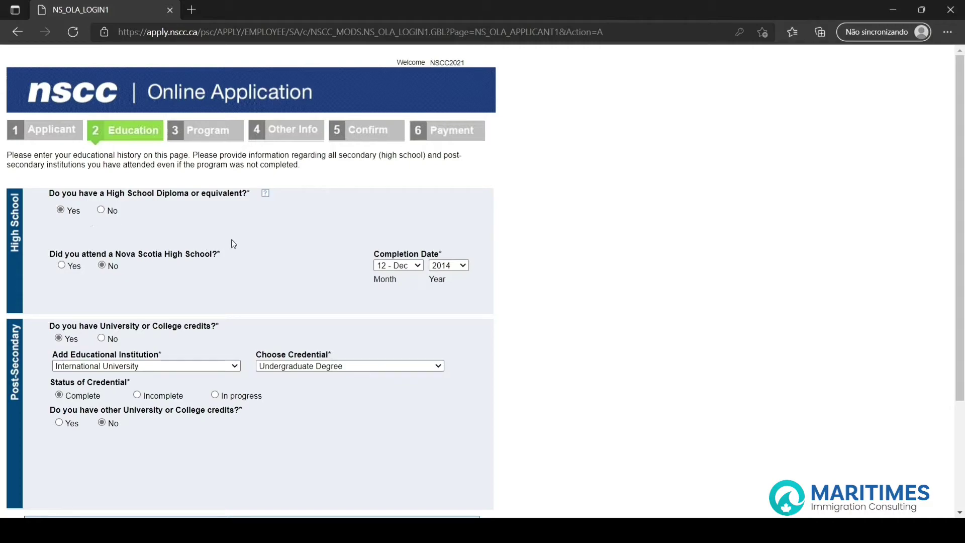
# Review the high school and post-secondary answers on the Education page and continue to the Program page
pyautogui.moveTo(456, 250); pyautogui.dragTo(206, 267)
pyautogui.click(103, 250)
pyautogui.click(207, 251)
pyautogui.scroll(-1, 137, 241)
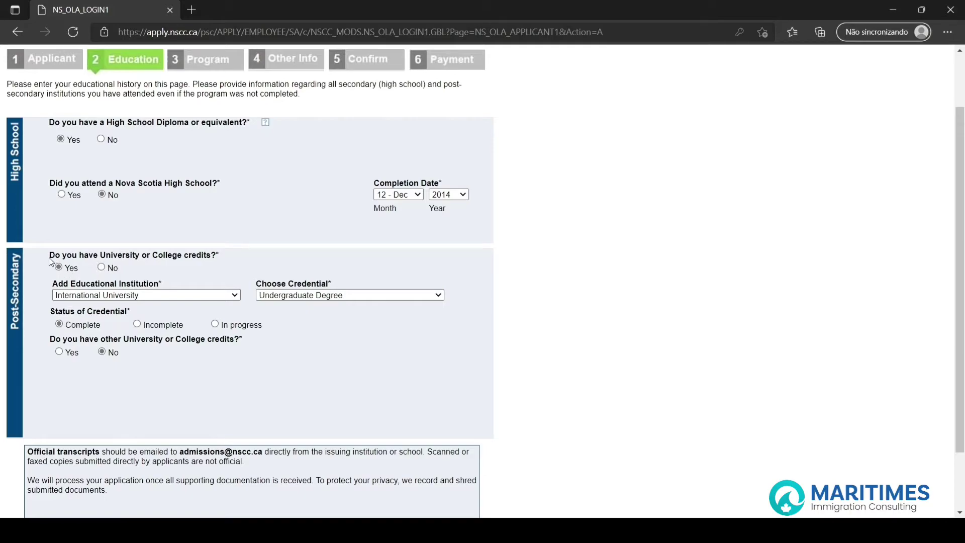
pyautogui.moveTo(49, 255); pyautogui.dragTo(131, 255)
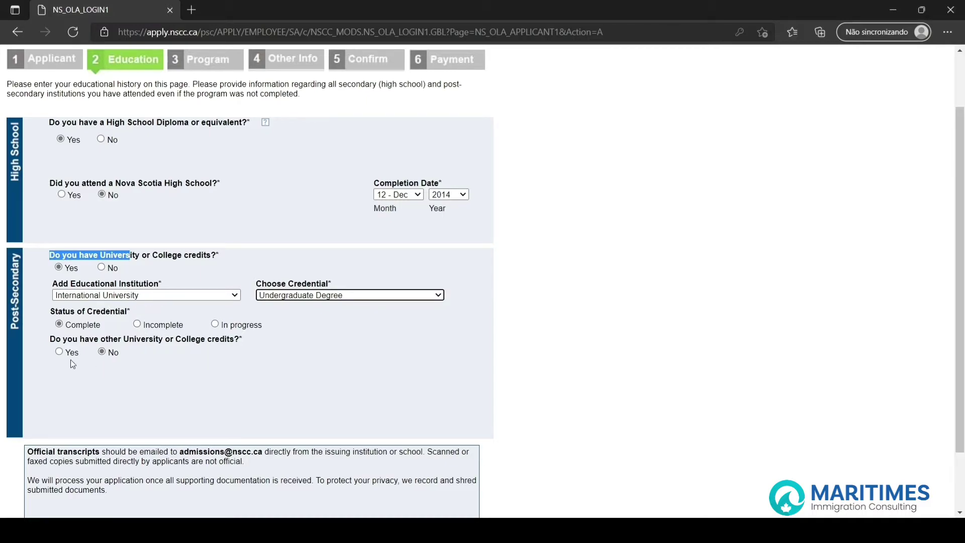
pyautogui.click(140, 258)
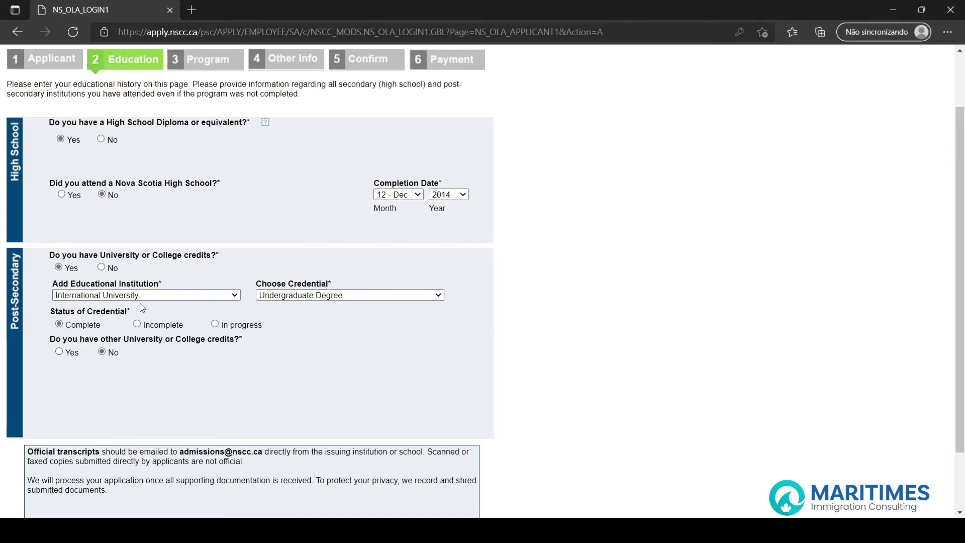
pyautogui.scroll(-1, 166, 362)
pyautogui.scroll(-1, 167, 365)
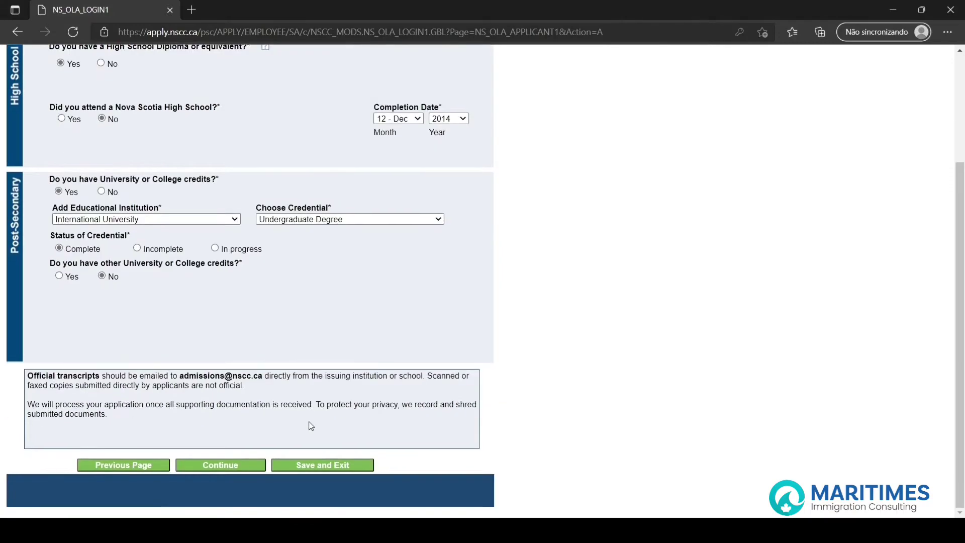
pyautogui.click(204, 464)
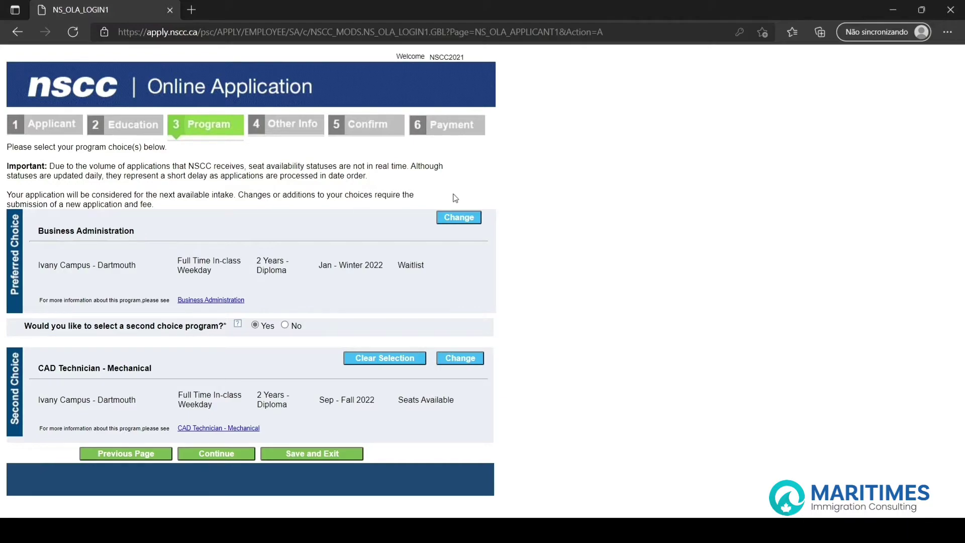
# Search programs for Business Administration and choose the Ivany Campus - Dartmouth, Jan - Winter 2022 offering as the preferred choice
pyautogui.click(463, 219)
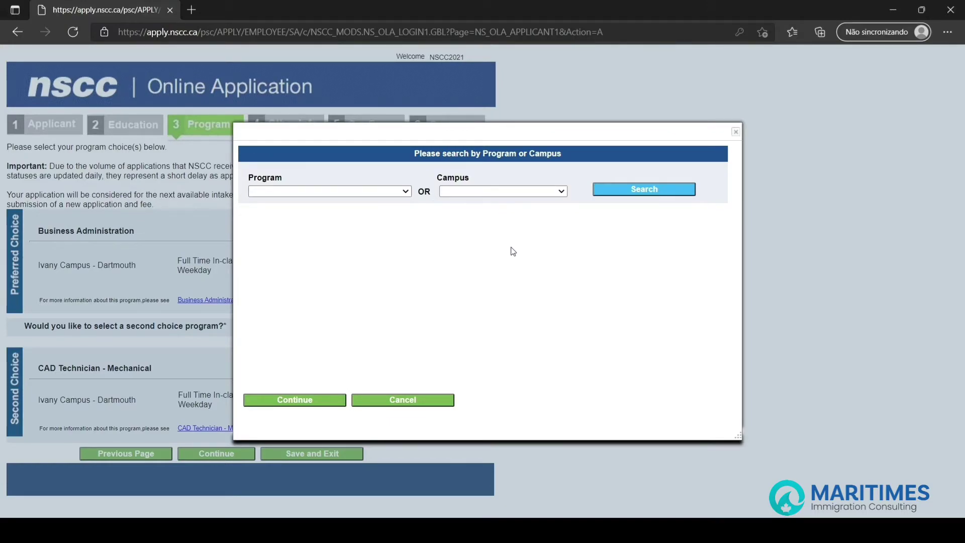
pyautogui.press('Down')
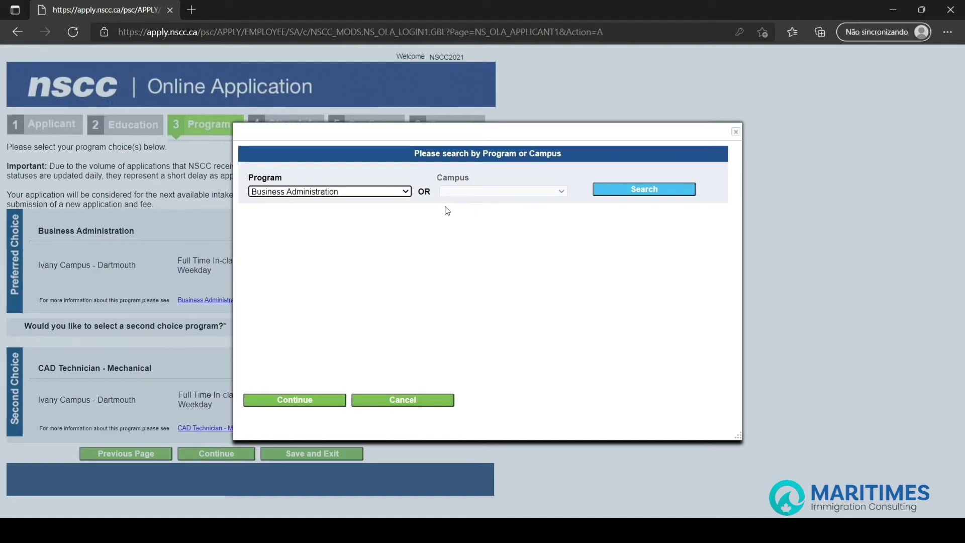
pyautogui.click(650, 191)
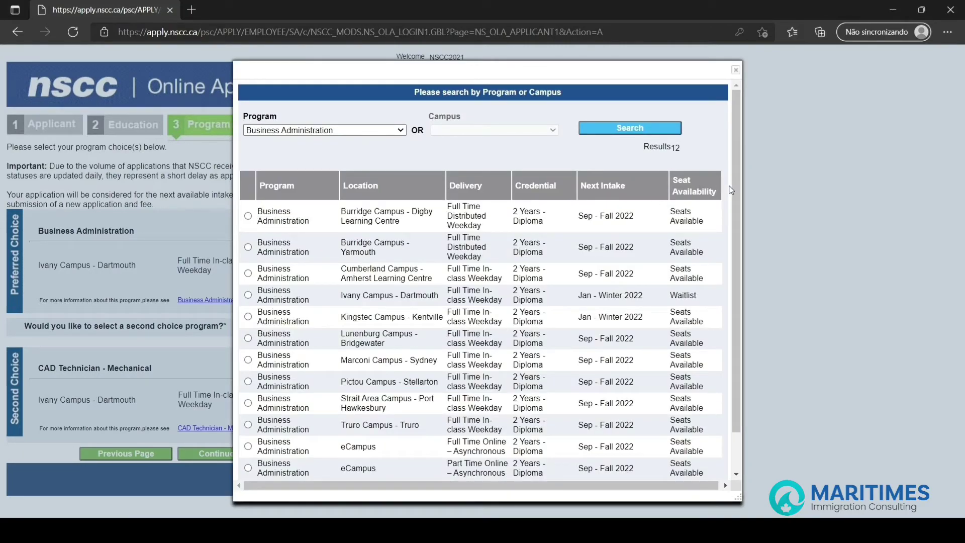
pyautogui.scroll(-1, 745, 233)
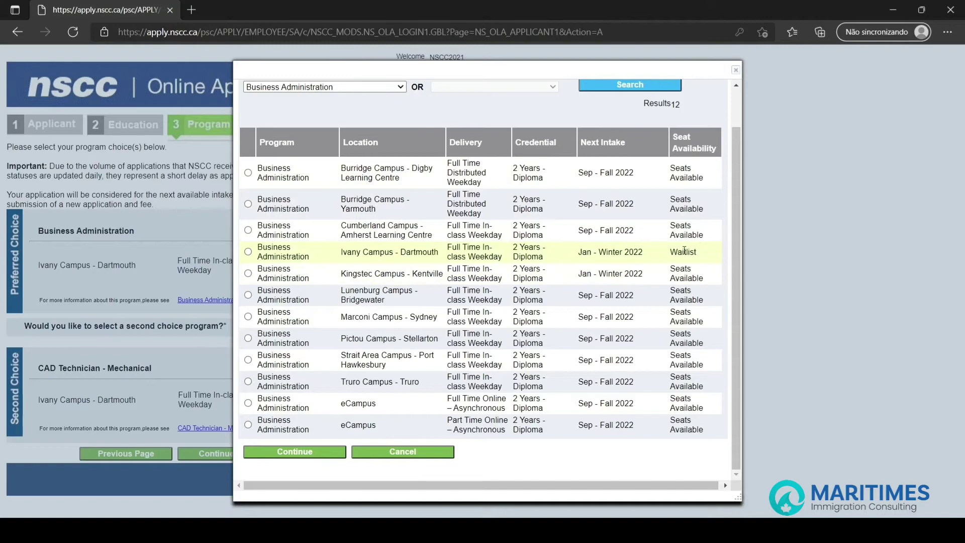
pyautogui.click(248, 253)
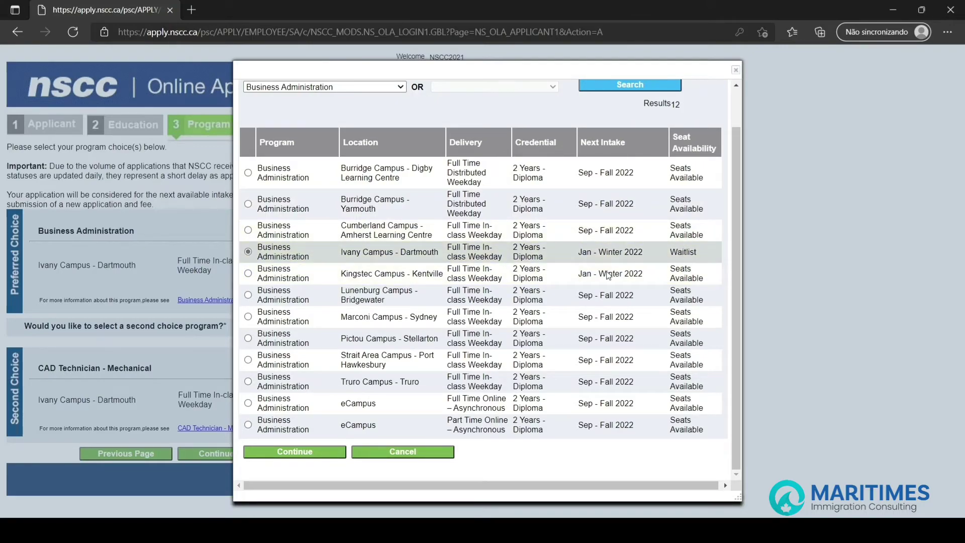
pyautogui.click(274, 452)
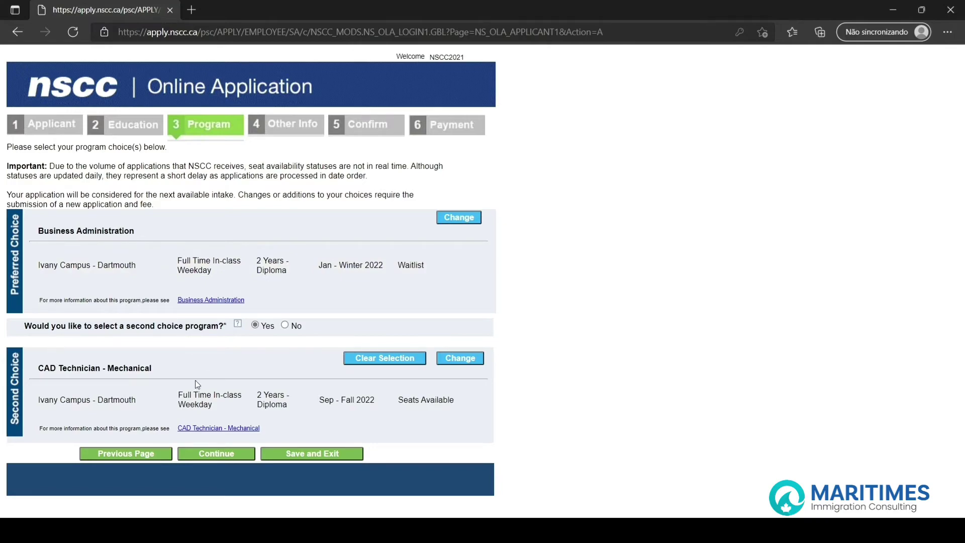
# Check the second-choice program, CAD Technician - Mechanical, and continue to the Other Info page
pyautogui.moveTo(39, 368); pyautogui.dragTo(133, 375)
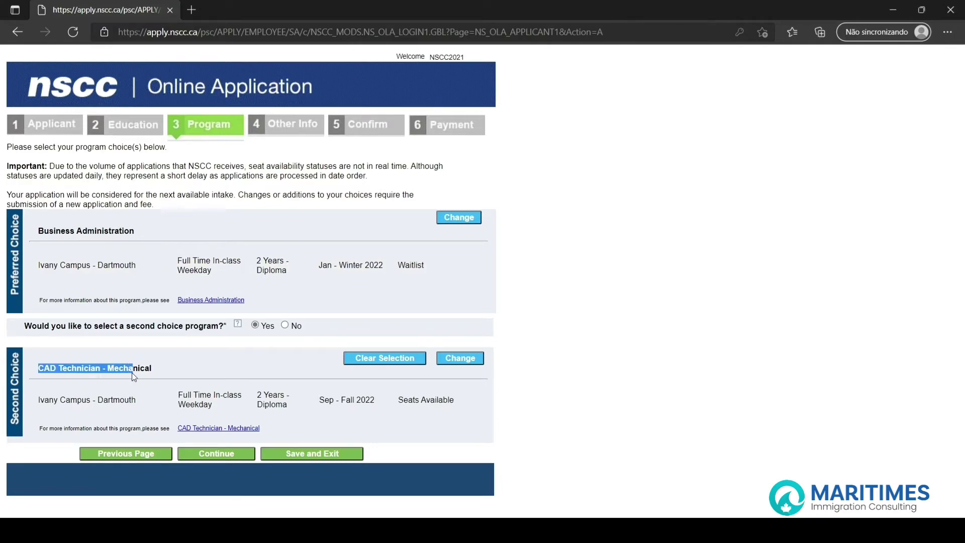
pyautogui.click(191, 369)
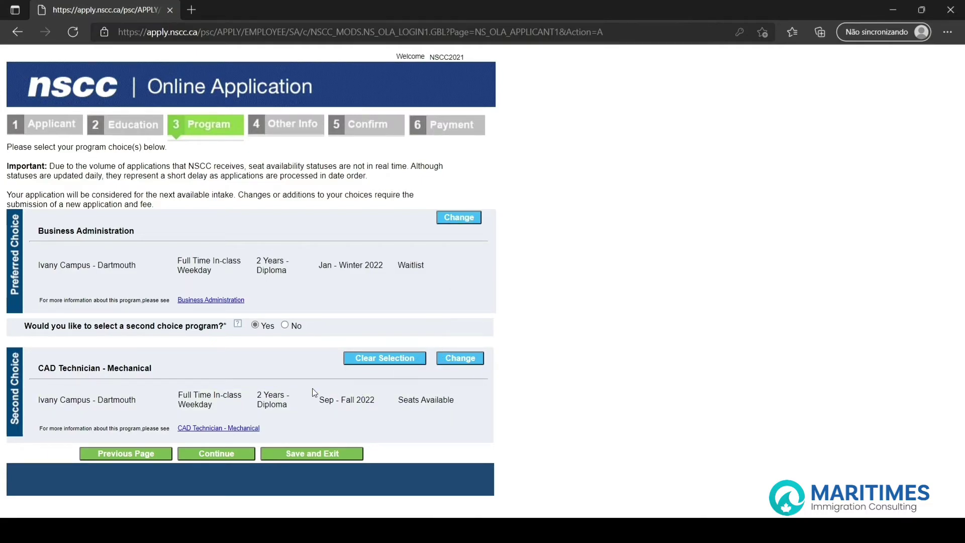
pyautogui.click(221, 456)
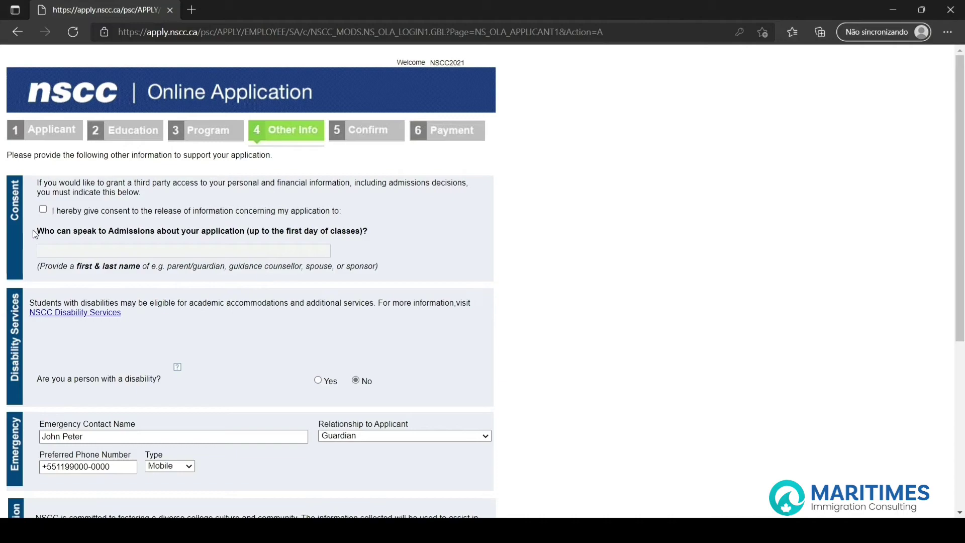
# Review the disability, emergency contact and self-identification answers, leaving the third-party consent unselected, and continue to the Confirm page
pyautogui.click(39, 212)
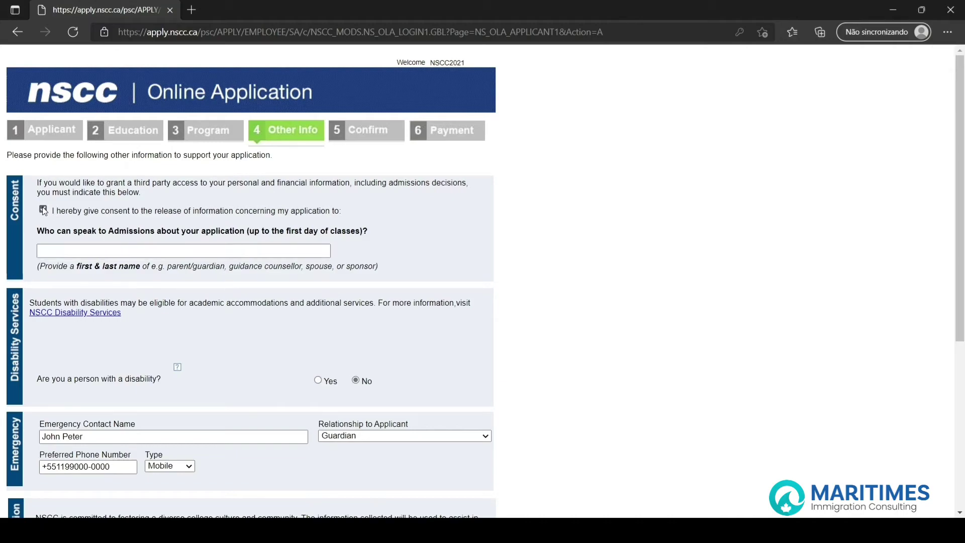
pyautogui.click(39, 212)
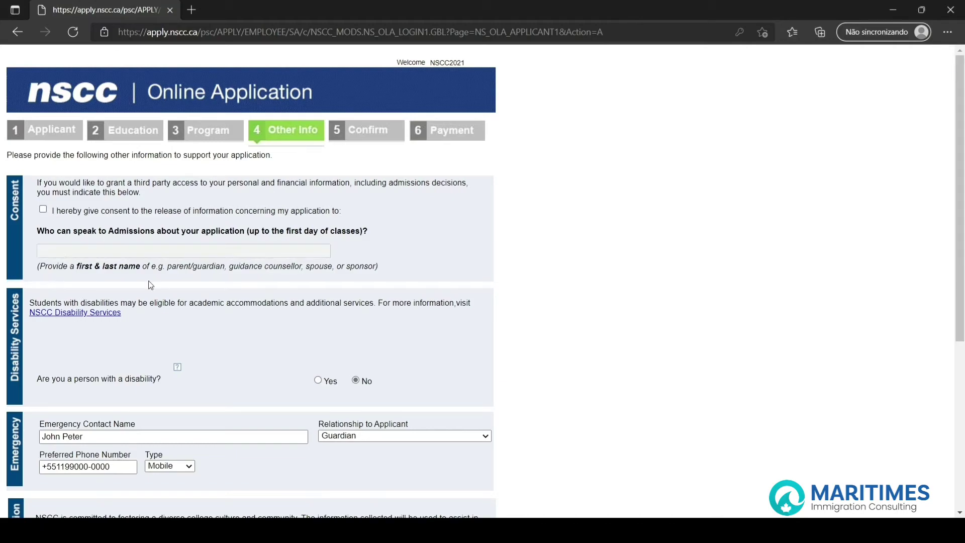
pyautogui.scroll(-1, 176, 277)
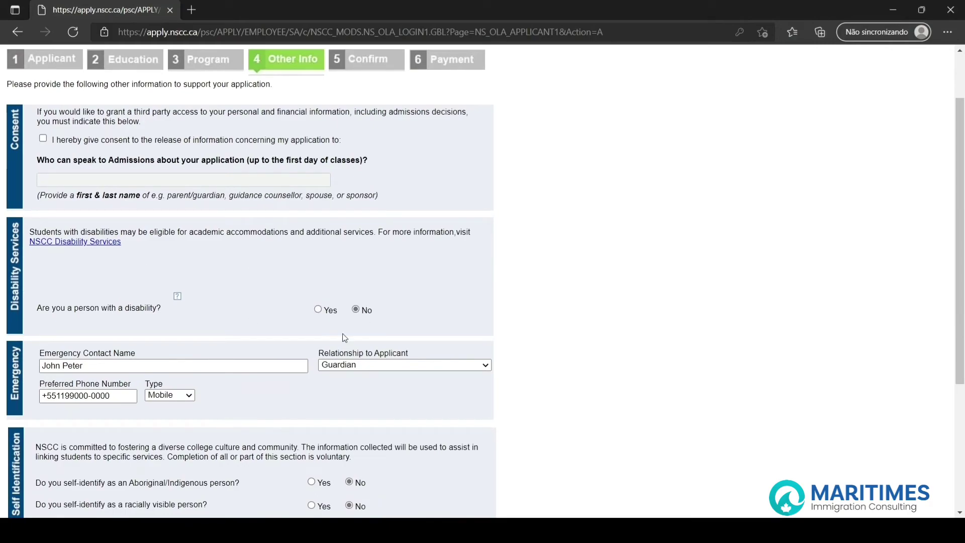
pyautogui.scroll(-2, 100, 333)
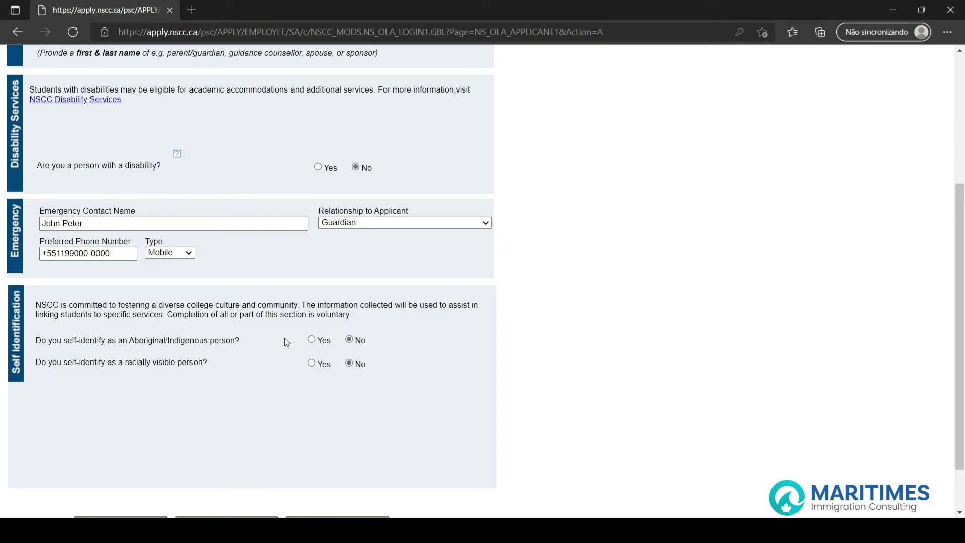
pyautogui.scroll(-2, 228, 340)
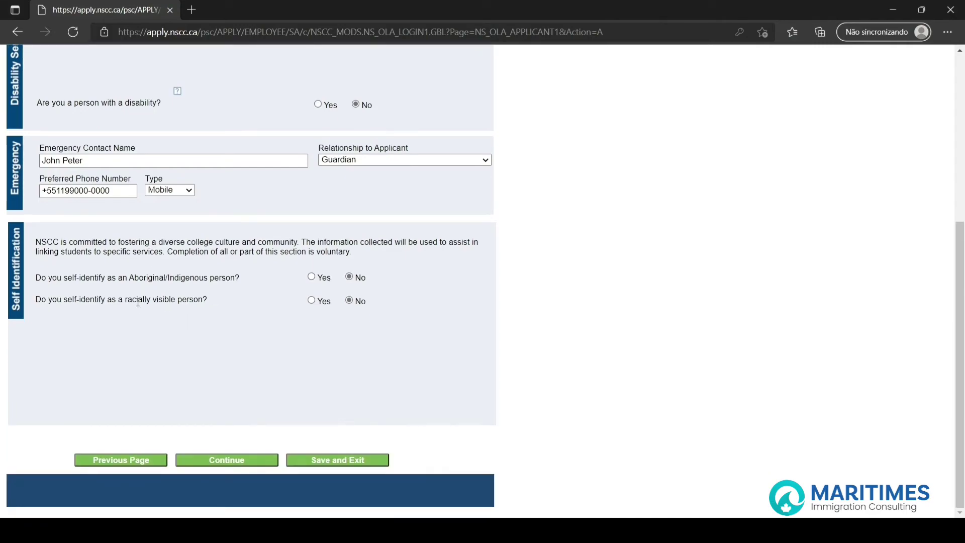
pyautogui.click(208, 463)
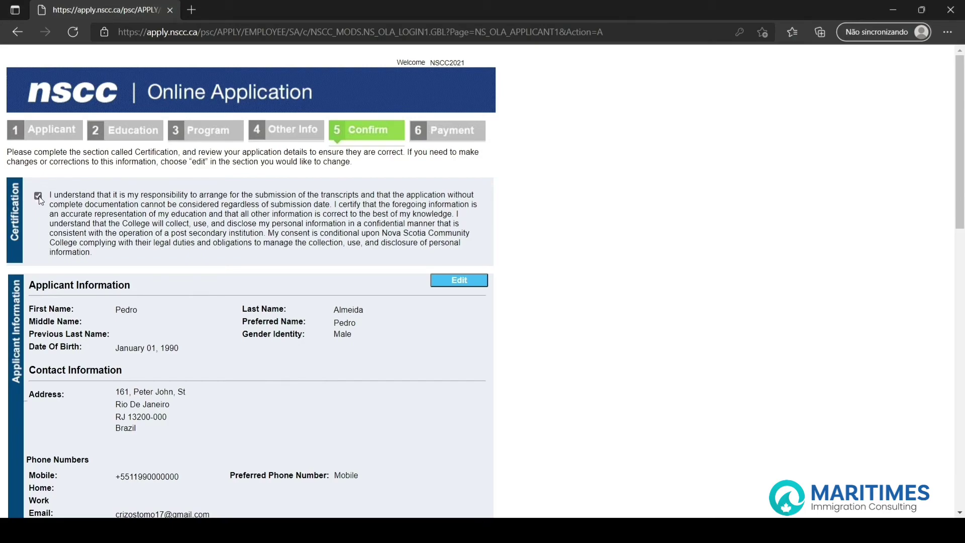
# Review the applicant, education, program and other information on the Confirm page and submit the application to proceed to Payment
pyautogui.scroll(-3, 57, 213)
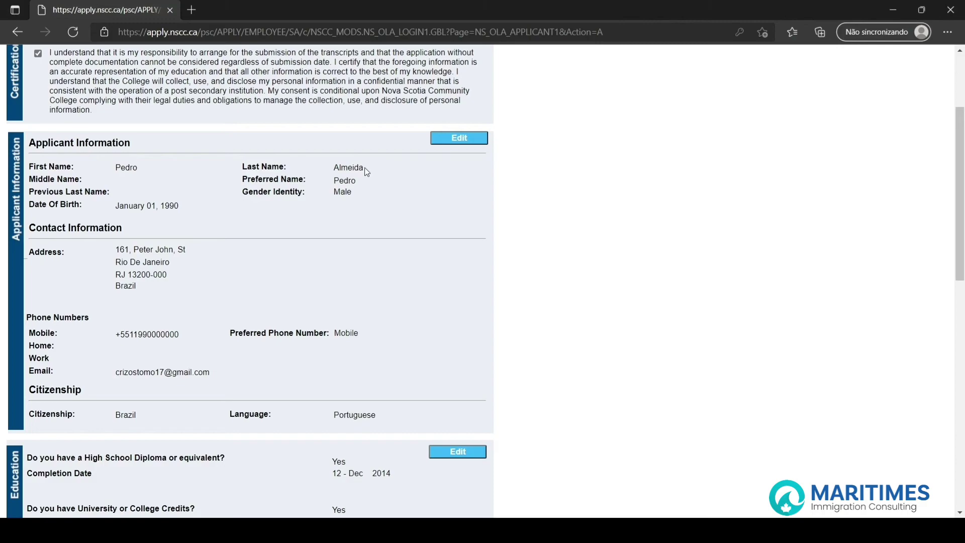
pyautogui.scroll(-2, 363, 168)
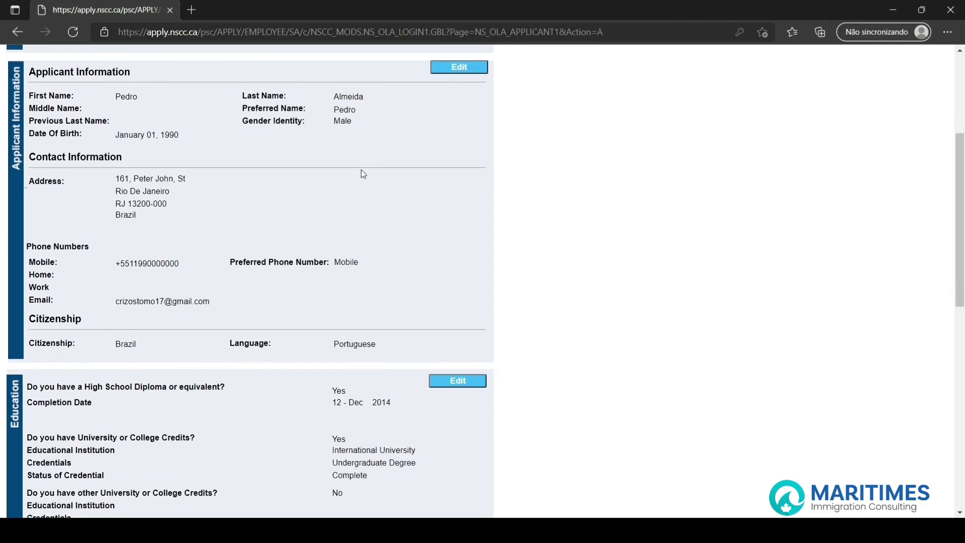
pyautogui.scroll(-3, 359, 170)
pyautogui.scroll(-8, 330, 208)
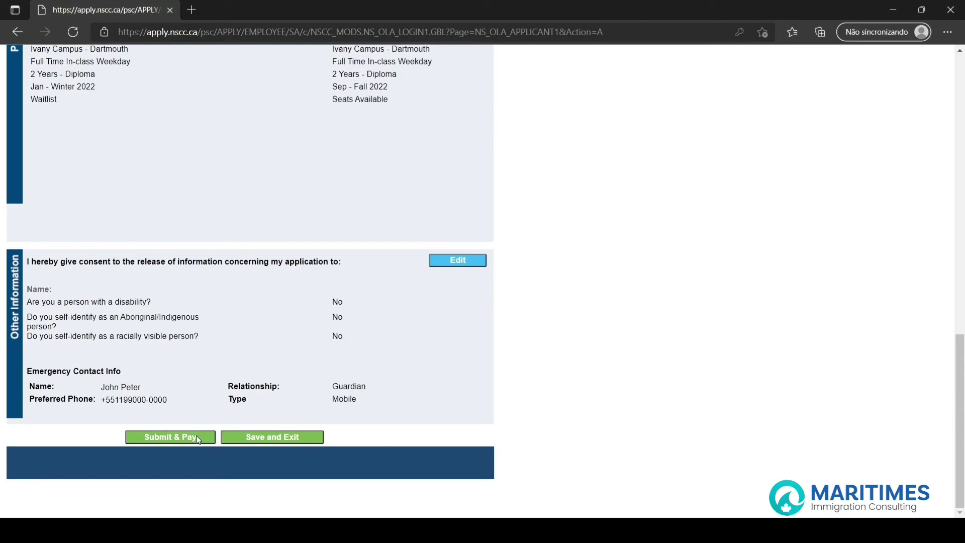
pyautogui.click(197, 439)
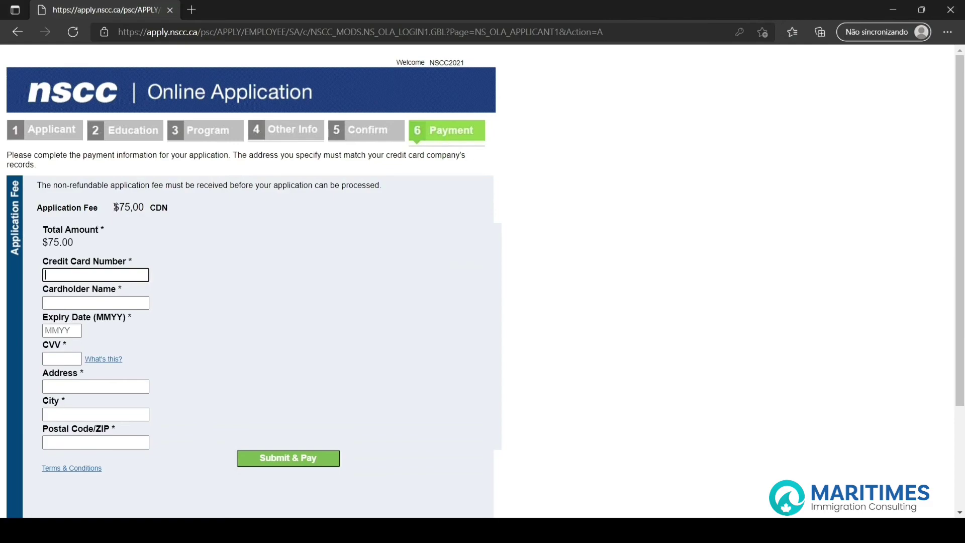
# Examine the application fee amount and the required credit card and billing address fields on the Payment page
pyautogui.moveTo(114, 206); pyautogui.dragTo(146, 207)
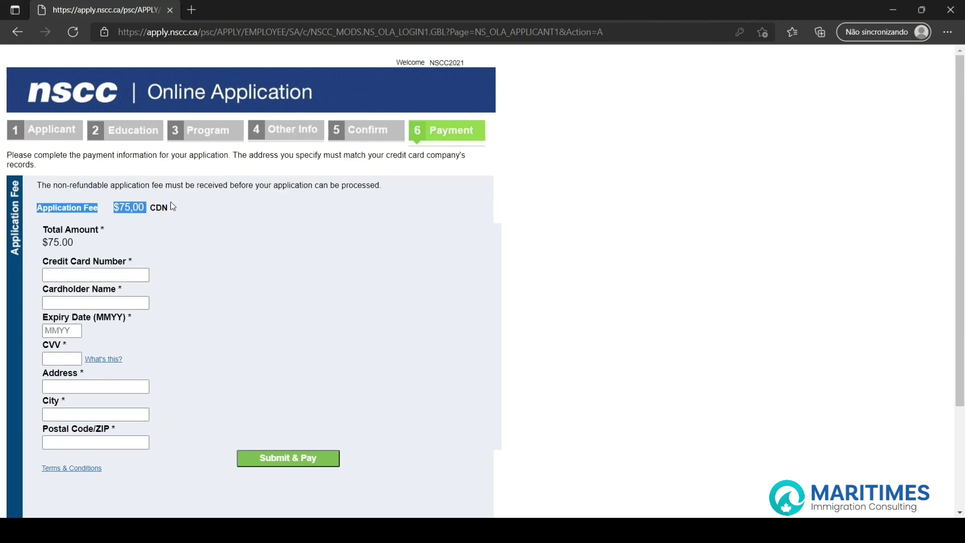
pyautogui.click(160, 217)
pyautogui.scroll(-1, 82, 251)
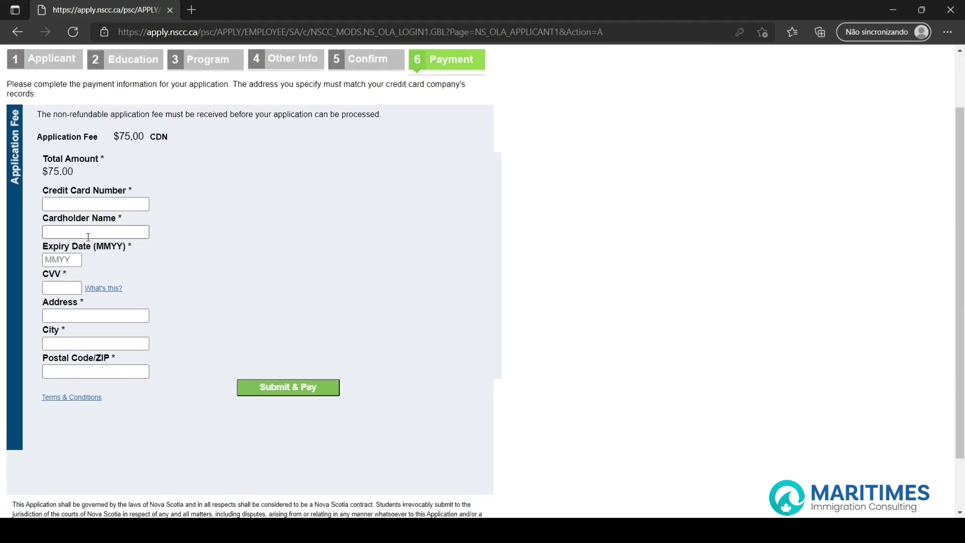
pyautogui.scroll(1, 284, 286)
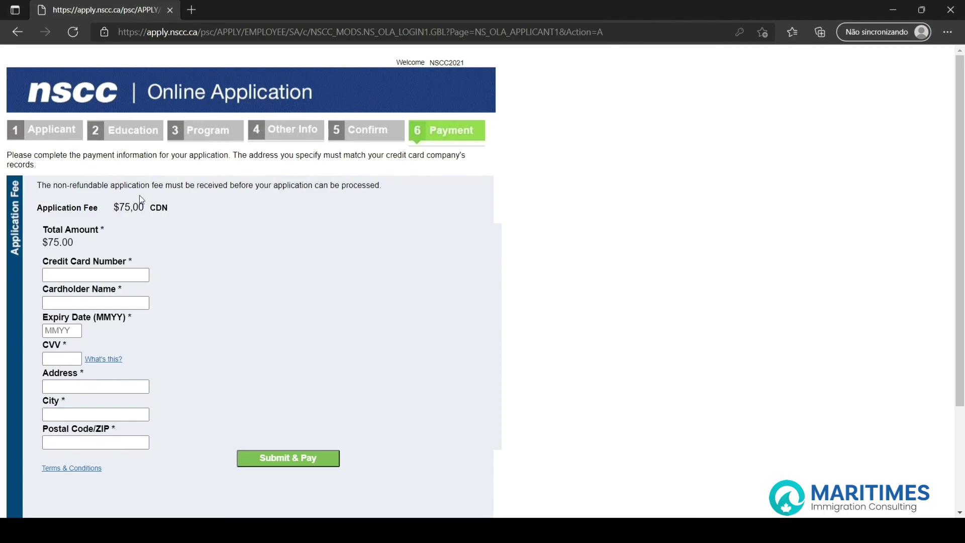
pyautogui.moveTo(114, 207); pyautogui.dragTo(133, 207)
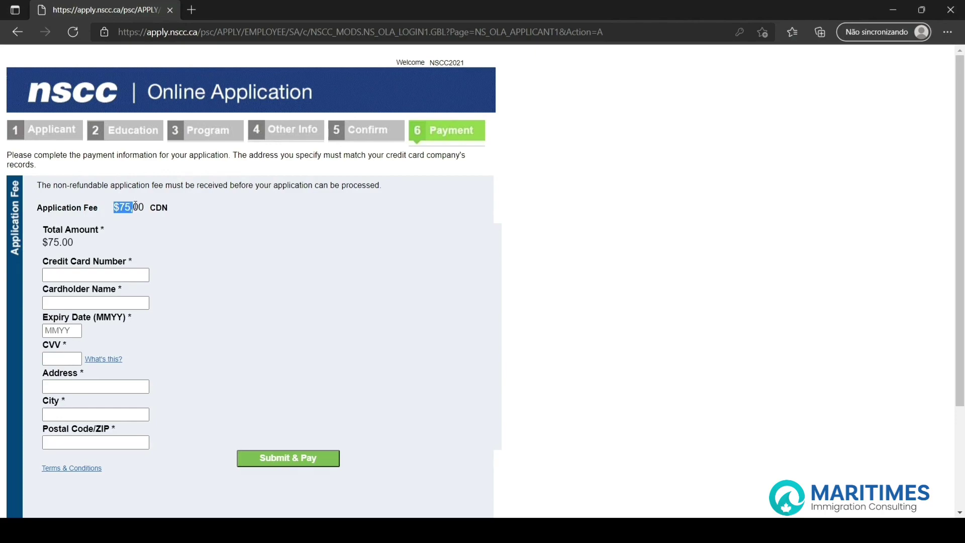
pyautogui.click(215, 184)
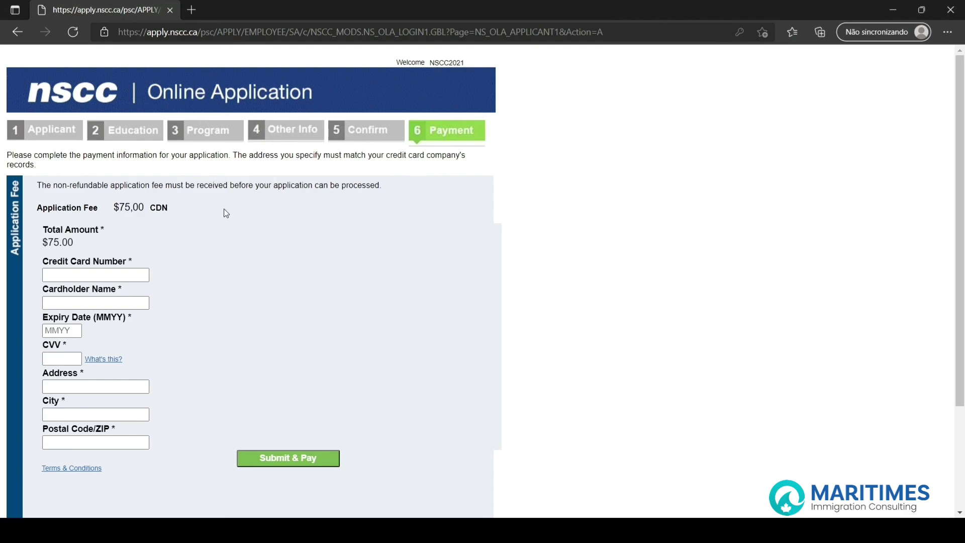